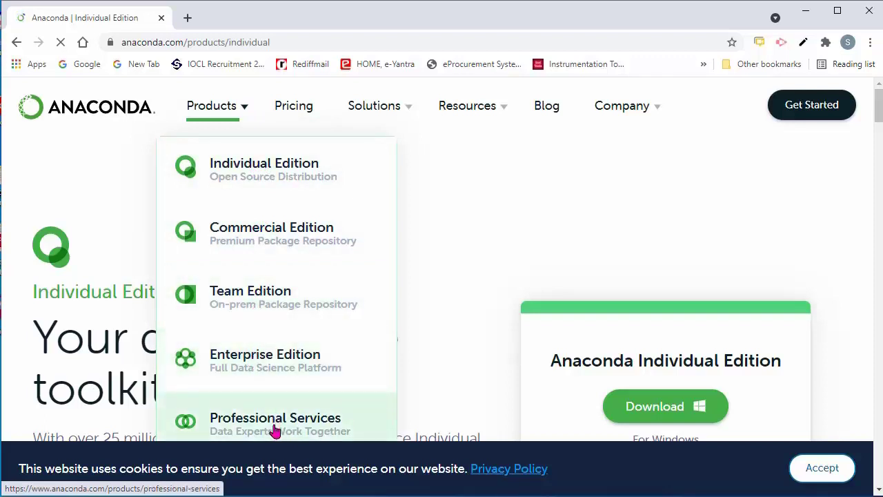
Download the Anaconda Individual Edition 64-bit graphical installer for Windows with Python 3.8
scroll(454, 236, "down", 2)
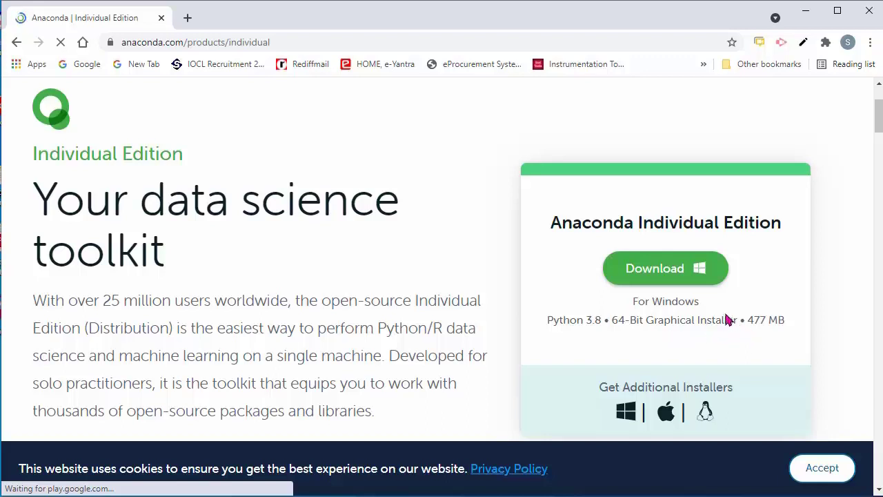
left_click(655, 269)
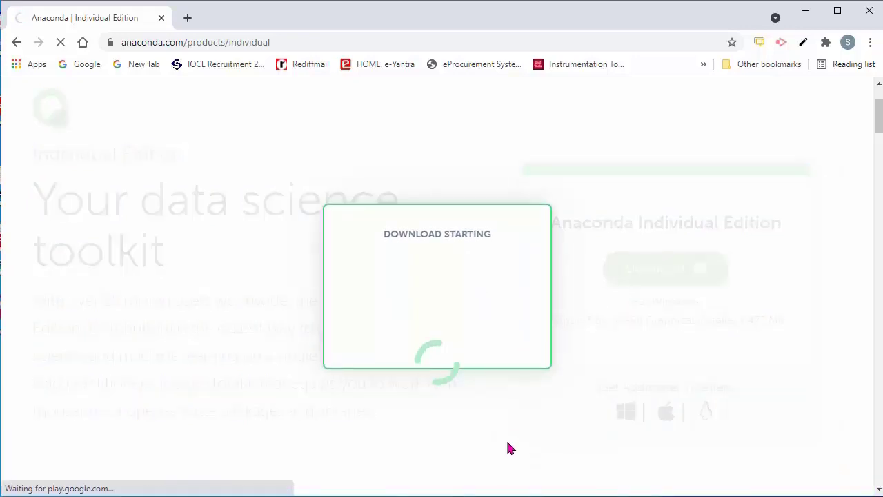
left_click(217, 363)
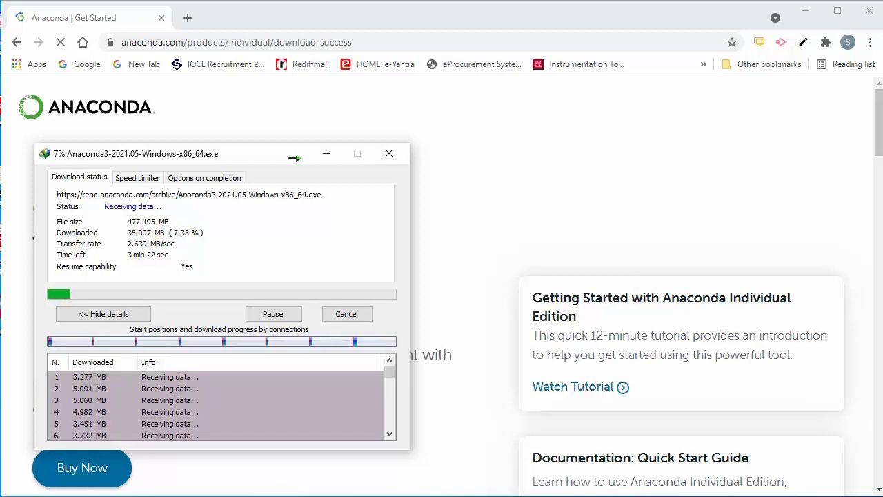
left_click_drag(294, 158, 439, 155)
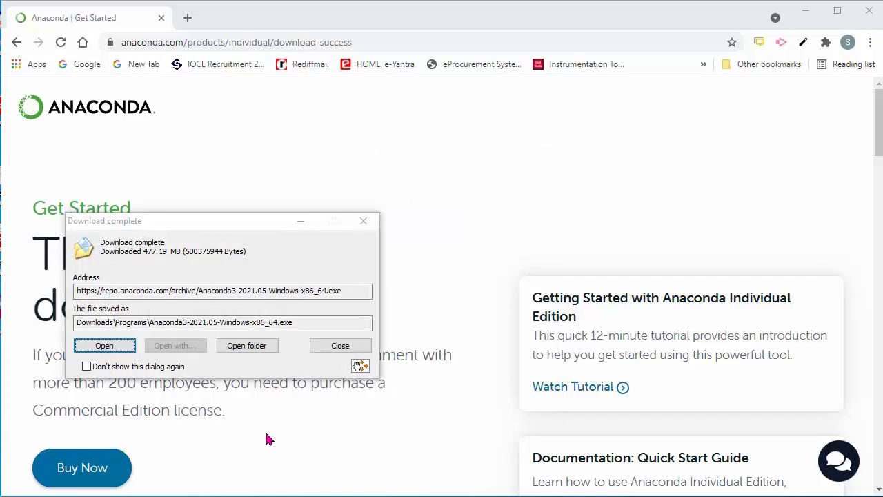
Copy the downloaded Anaconda3-2021.05-Windows-x86_64.exe from its download folder to the desktop
left_click(247, 346)
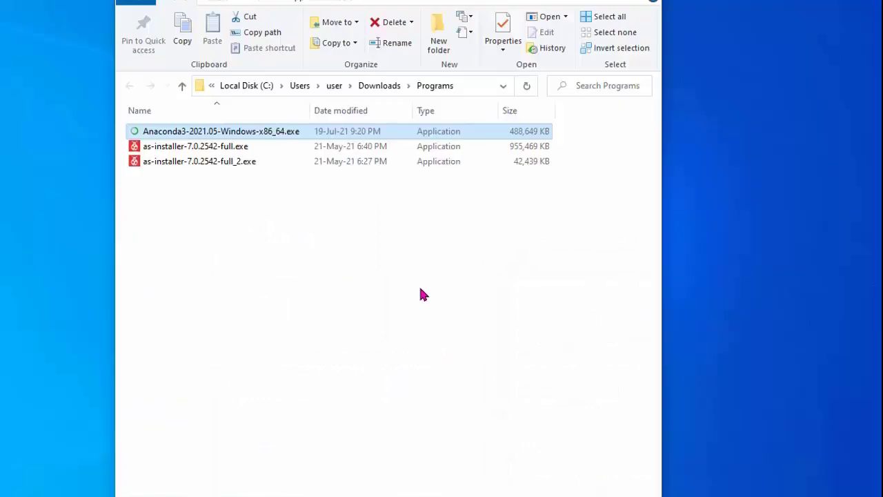
right_click(250, 129)
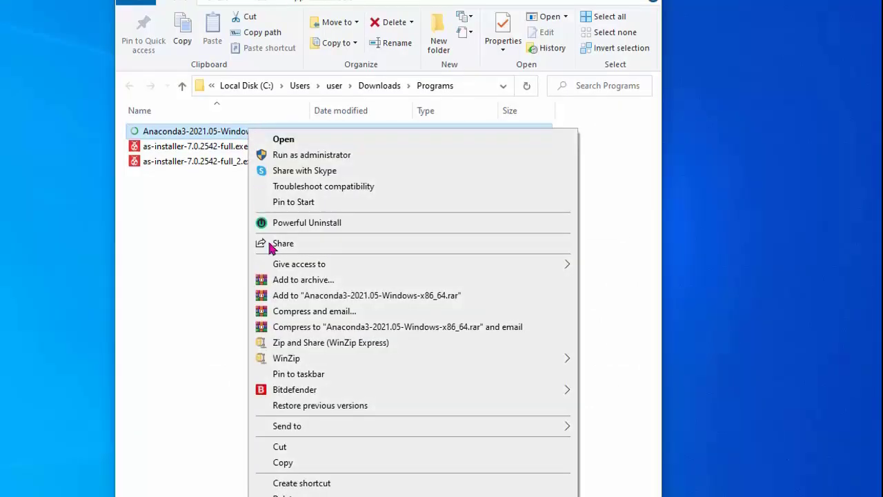
left_click(306, 461)
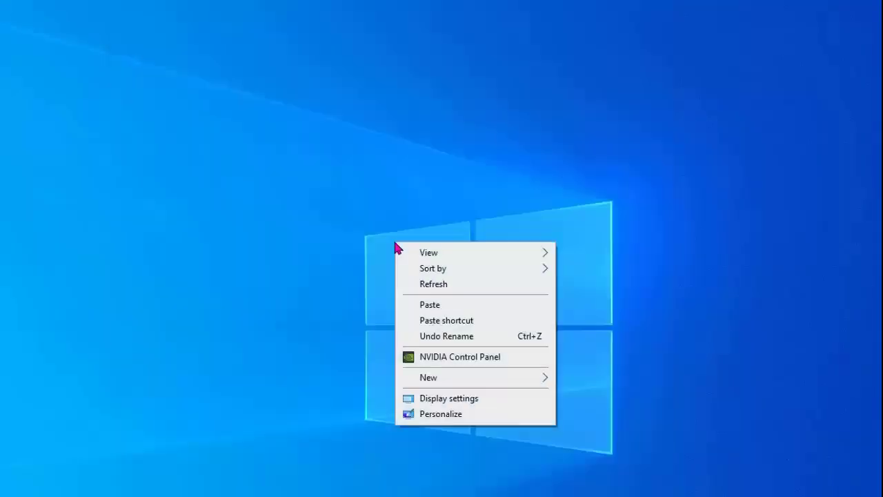
left_click(448, 307)
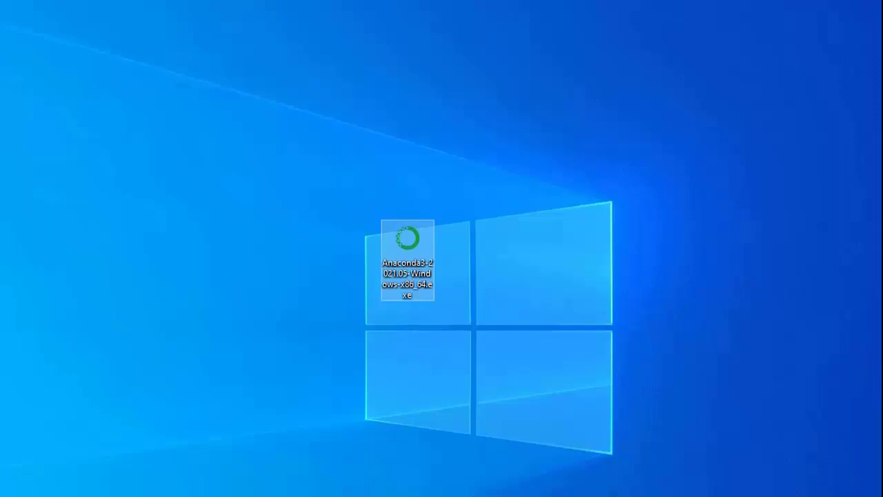
Create a new folder named Anaconda3 in the root of Local Disk (C:)
key("super+e")
double_click(483, 325)
right_click(380, 372)
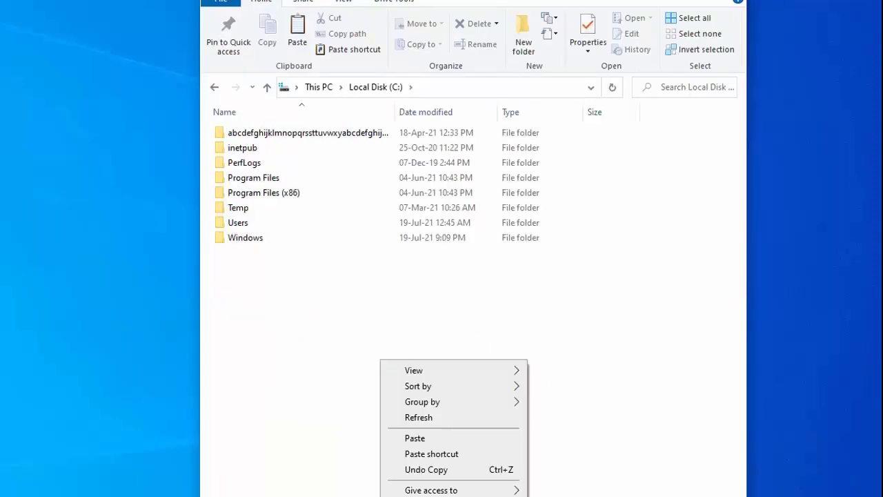
left_click(566, 496)
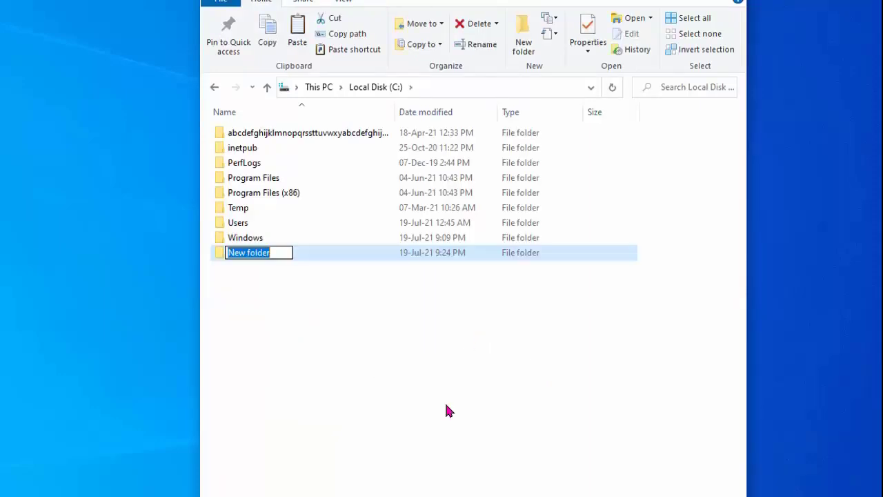
type("Anaconda")
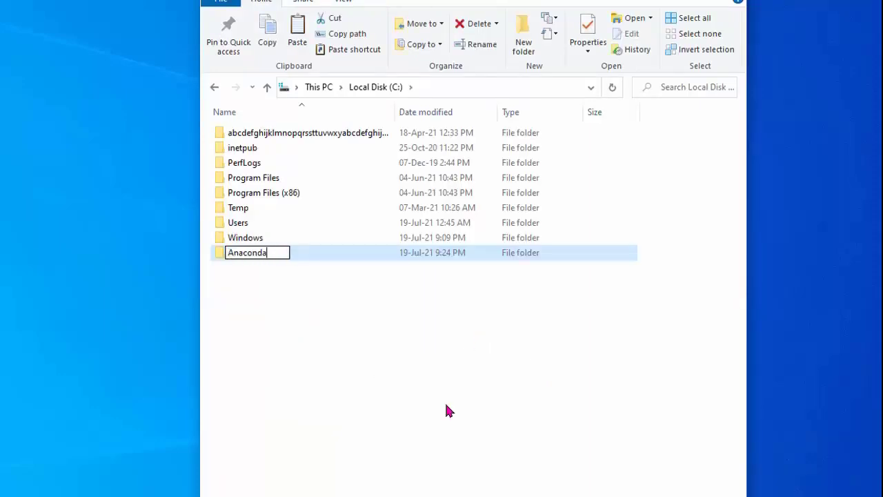
type("3")
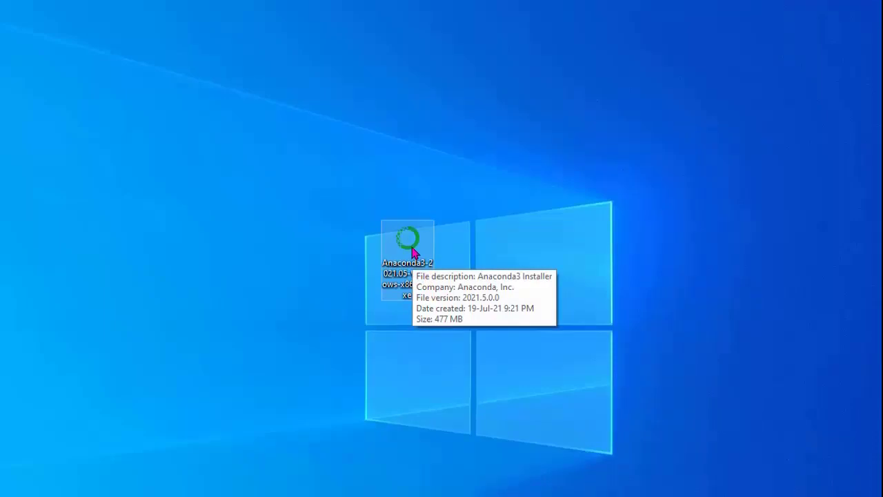
Accept the license agreement in the Anaconda3 setup and keep the Just Me installation type
left_click(472, 384)
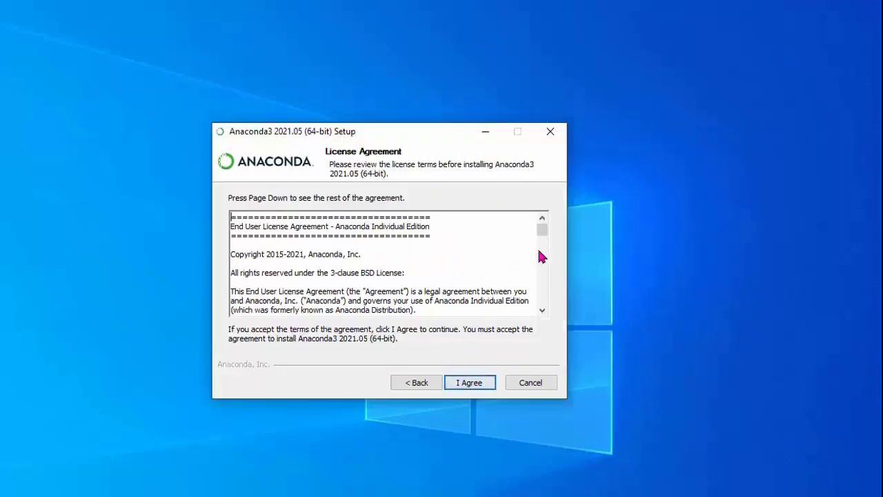
left_click_drag(543, 232, 554, 310)
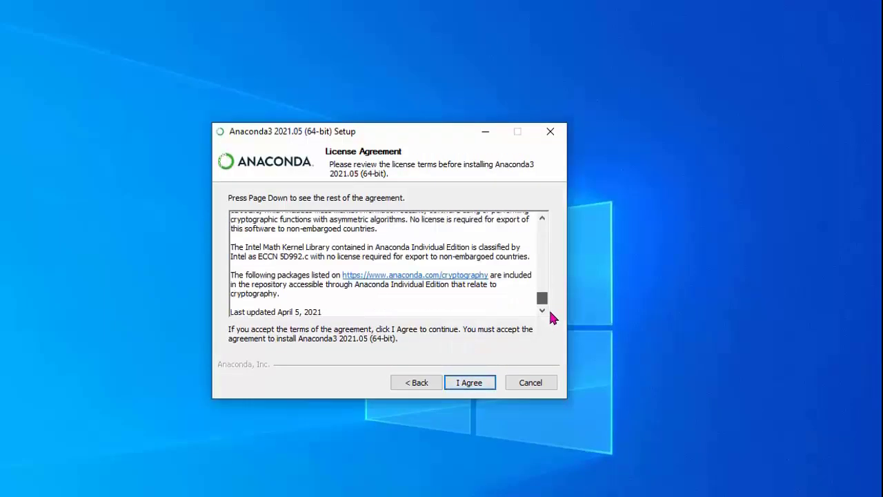
left_click(475, 387)
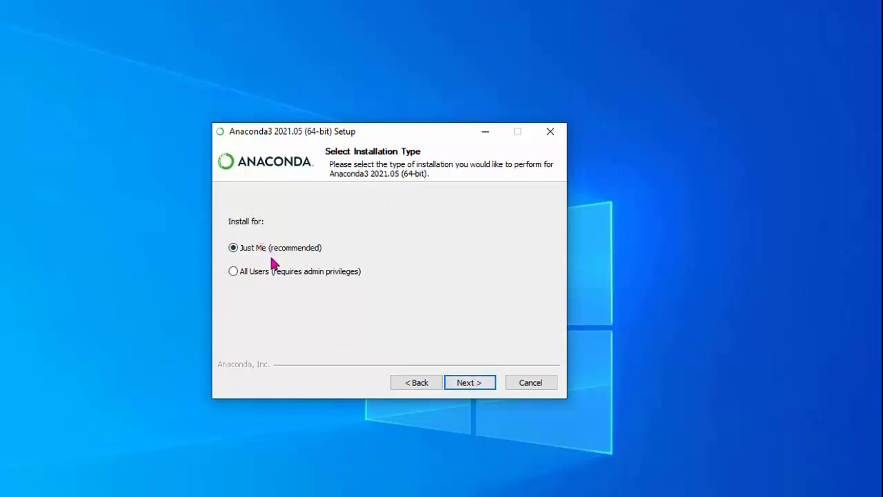
left_click(472, 384)
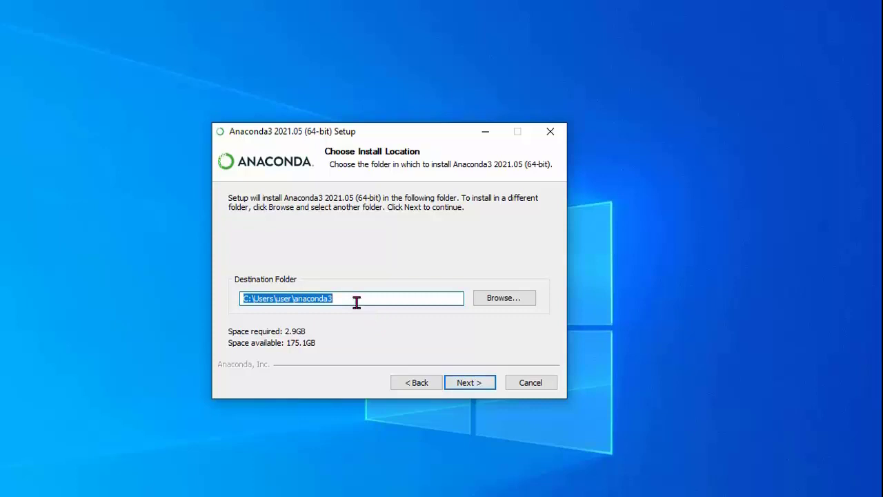
Set the installation's destination folder to the Anaconda3 folder on Local Disk (C:) and continue to the advanced options
left_click(504, 298)
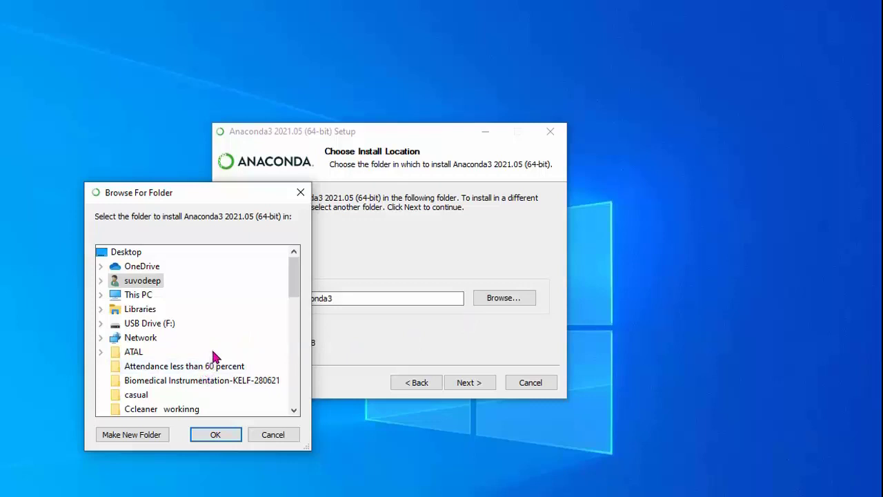
left_click(118, 296)
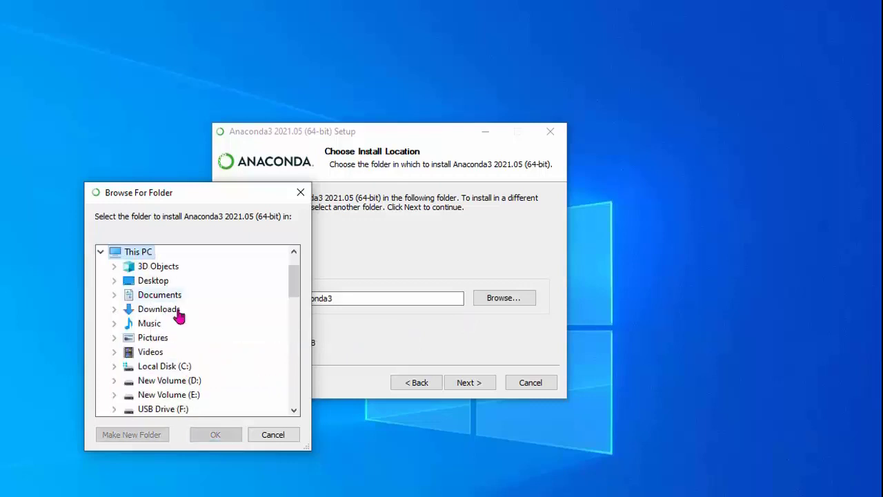
left_click(169, 367)
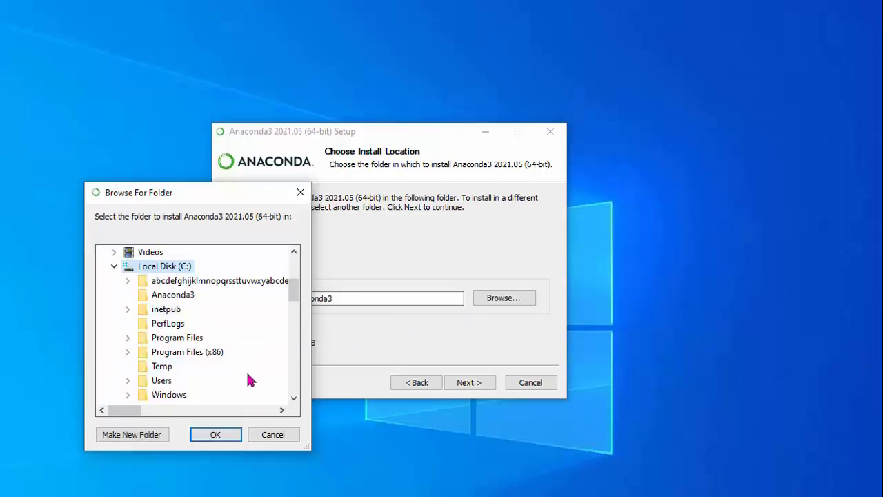
left_click(191, 298)
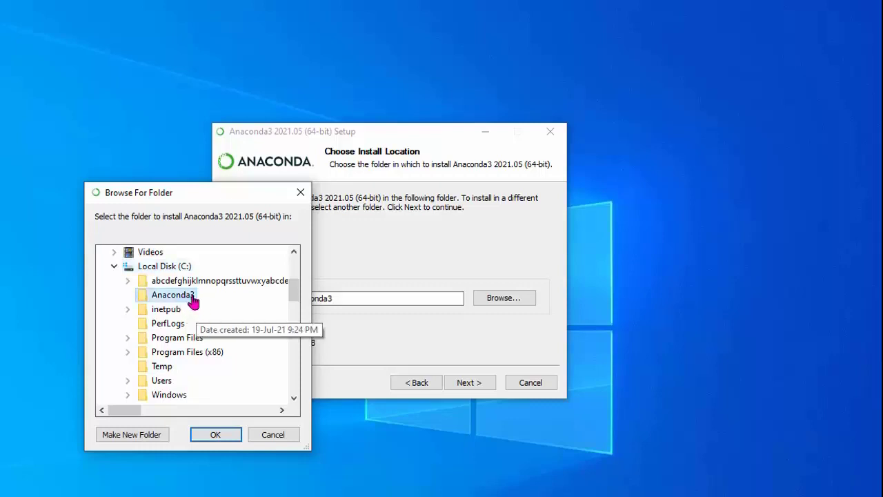
left_click(216, 436)
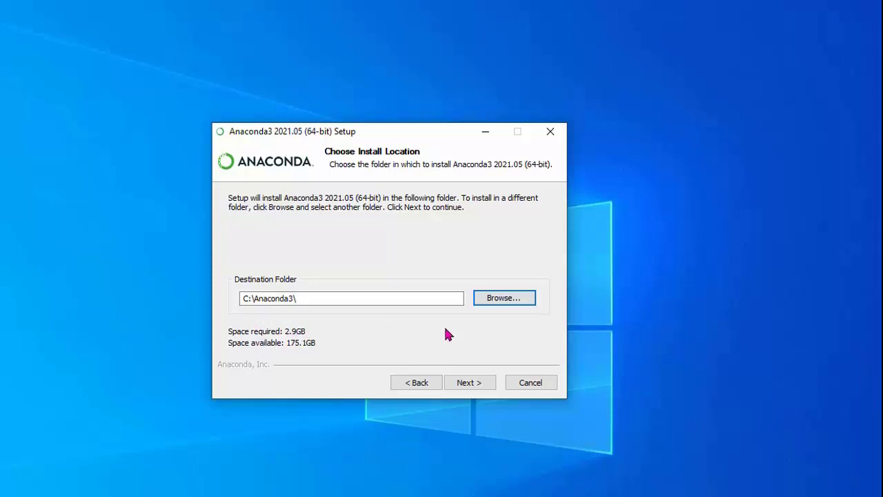
left_click(468, 386)
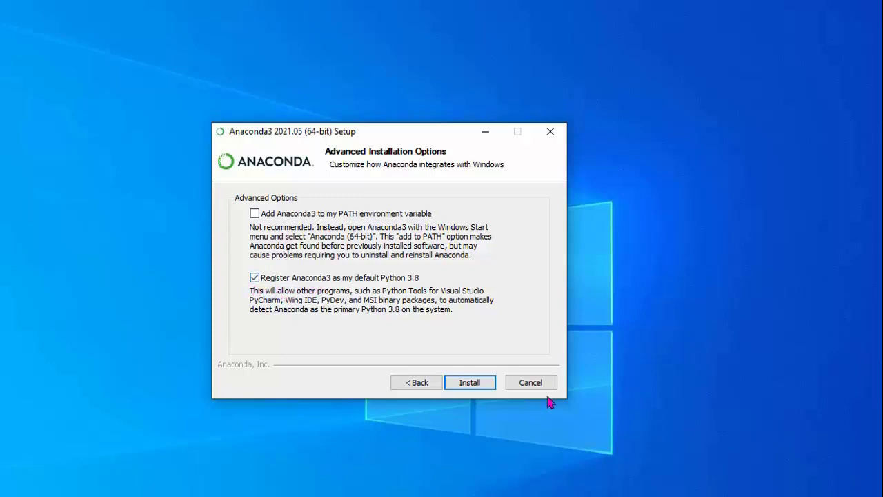
Install Anaconda3 with the preset advanced options and the installation details shown, and continue to the final setup page
left_click(470, 387)
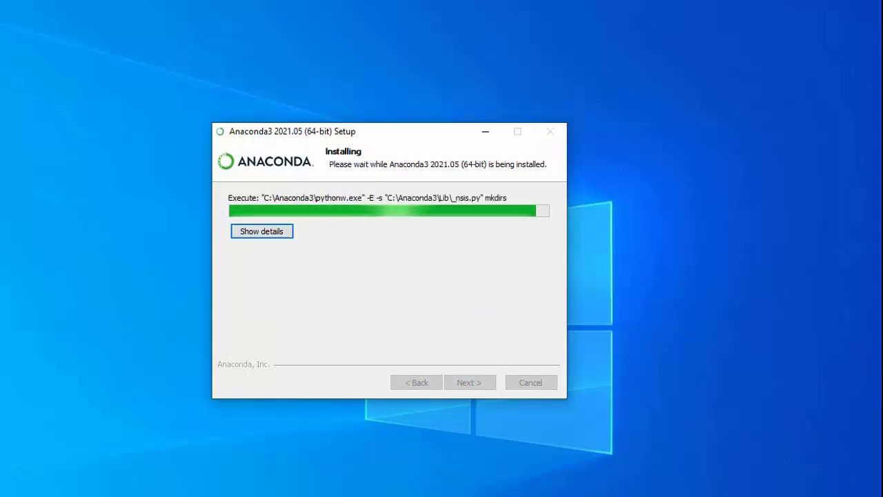
left_click(254, 233)
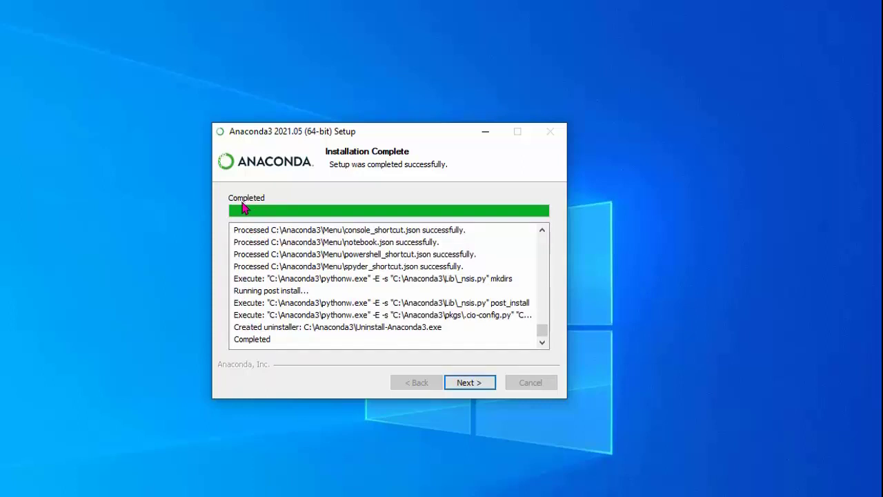
left_click(475, 389)
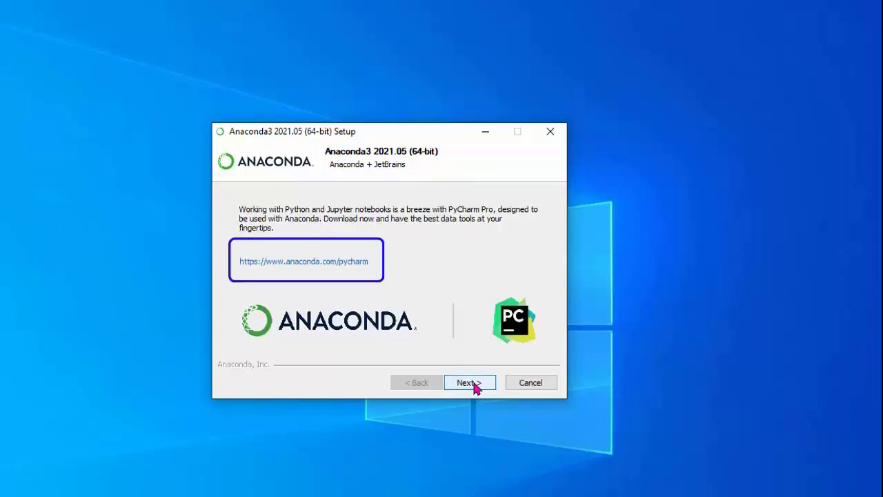
left_click(476, 388)
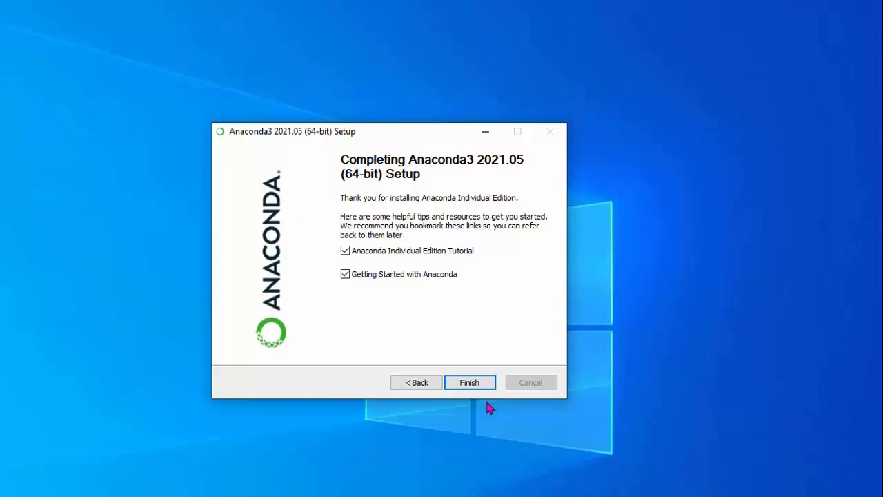
Finish the setup with the Anaconda Individual Edition Tutorial and Getting Started with Anaconda options unchecked
left_click(345, 251)
left_click(348, 276)
left_click(481, 384)
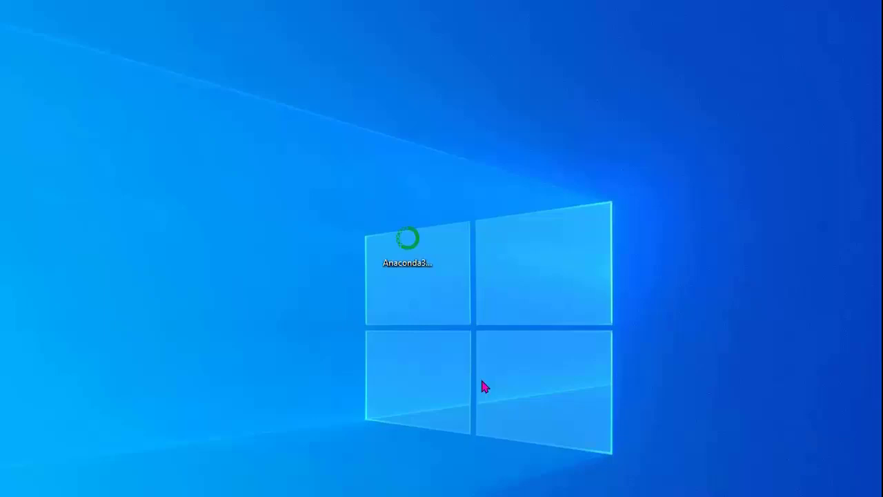
Search Windows for "Anconda prompt" and open Anaconda Prompt (Anaconda3)
left_click(115, 483)
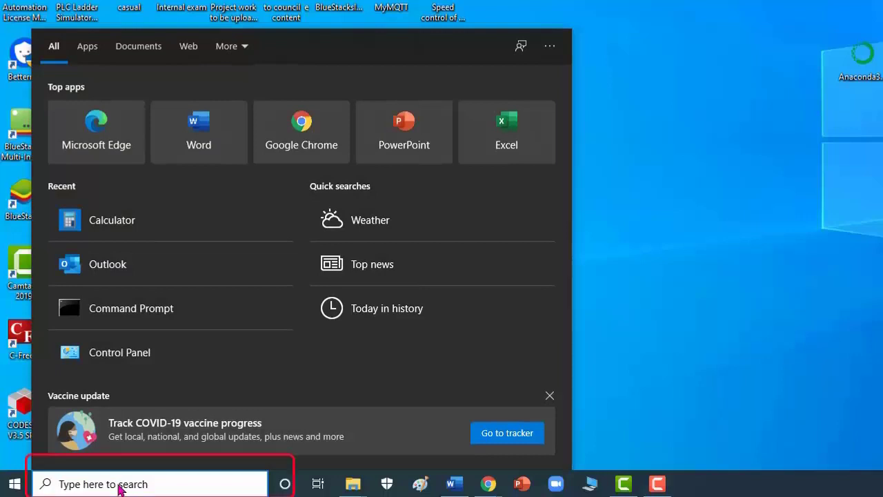
type("A")
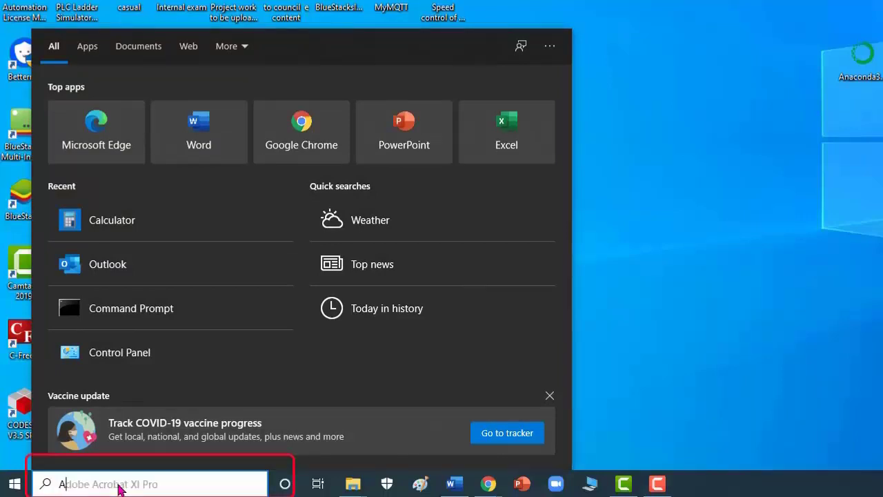
type("nconda")
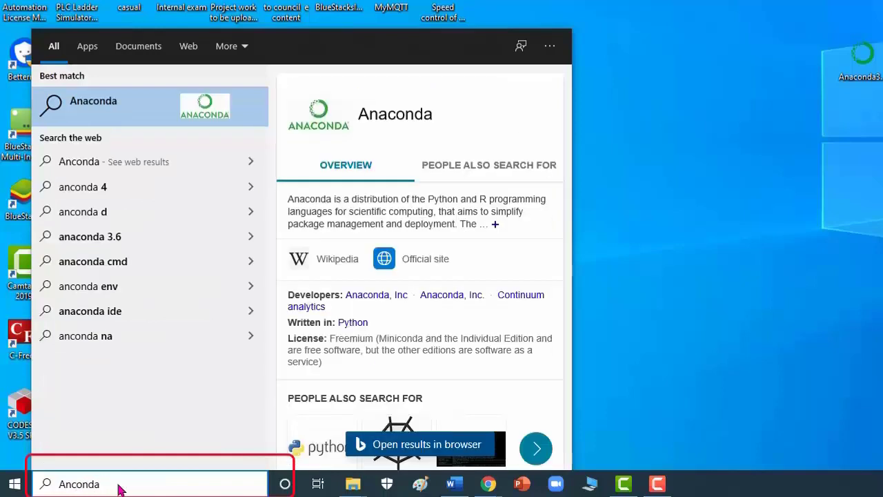
type(" prompt")
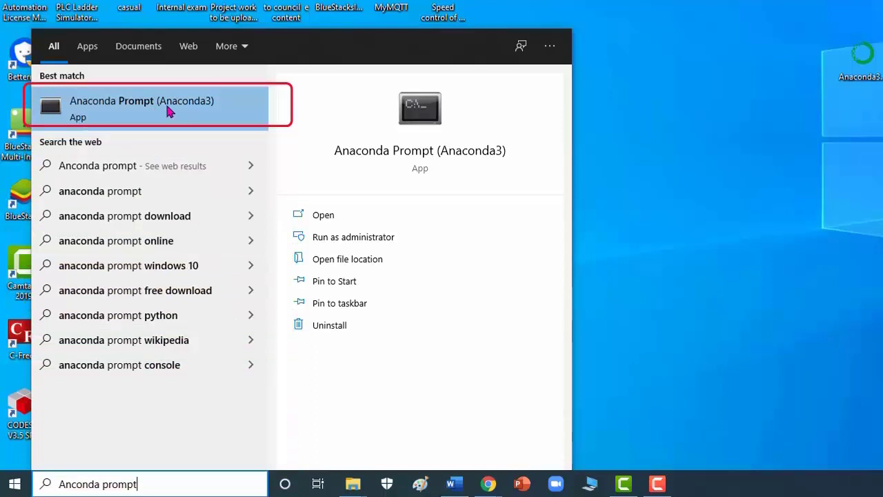
left_click(324, 216)
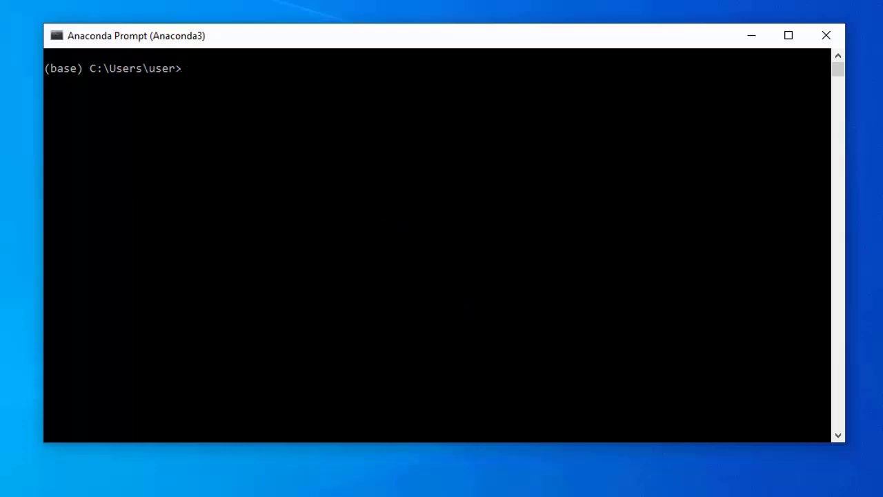
Check the conda version with conda --version and display the installation's details with conda info
type("conda --version")
key("Return")
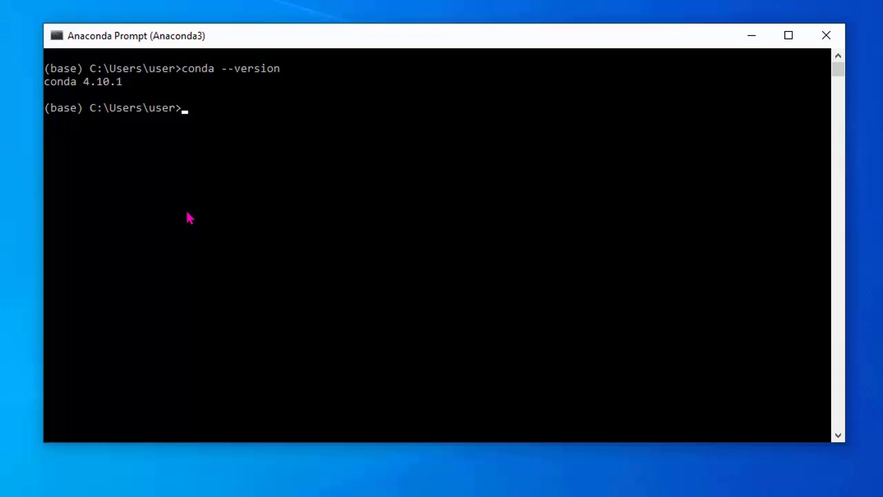
type("conda info")
key("Return")
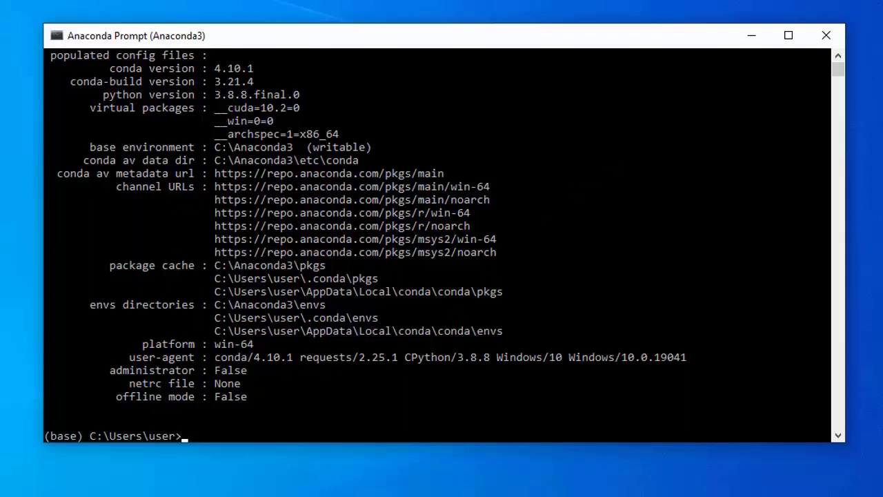
List the packages installed in the base environment with conda list
type("conda list")
key("Return")
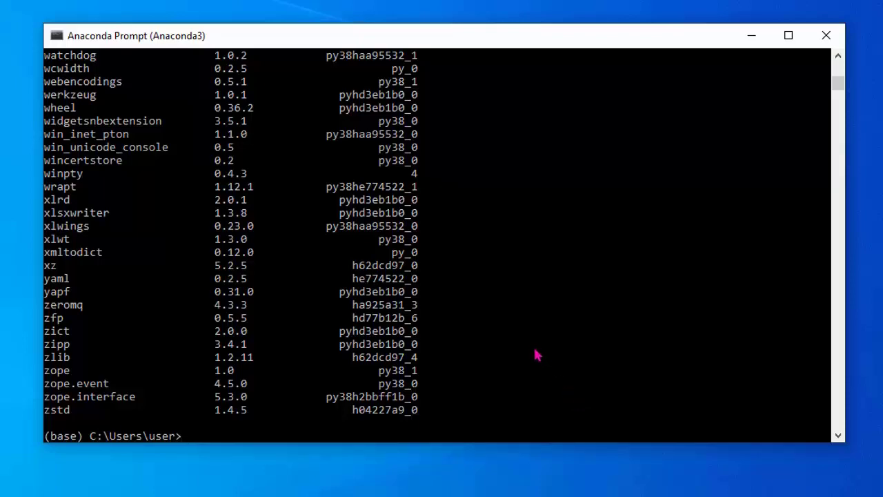
Review the list of installed packages from its beginning to its end, including the numpy and pandas entries
scroll(537, 356, "up", 5)
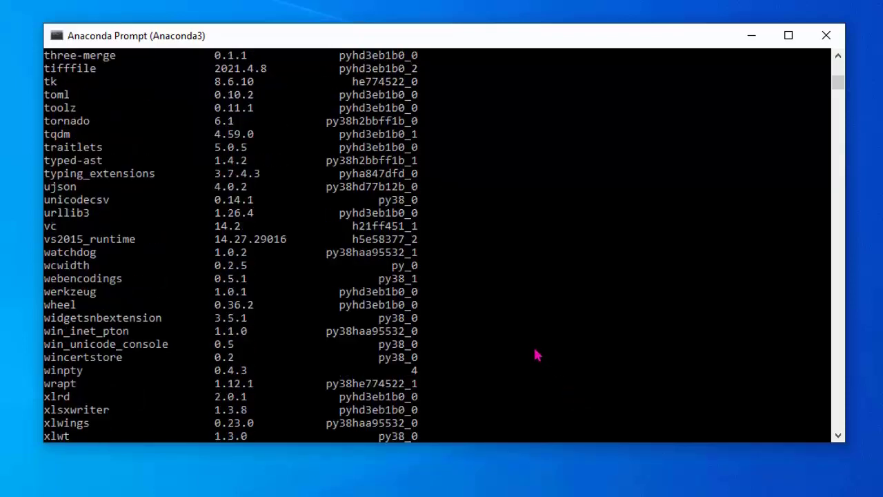
scroll(538, 355, "up", 20)
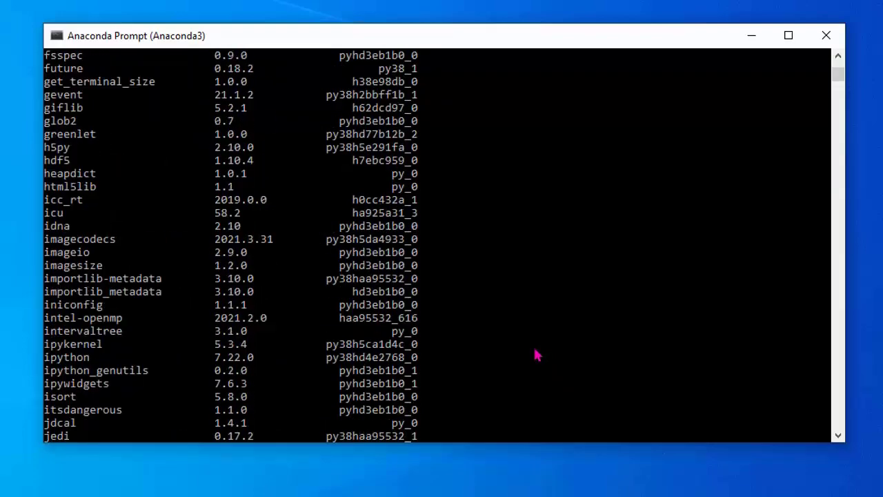
scroll(537, 356, "up", 20)
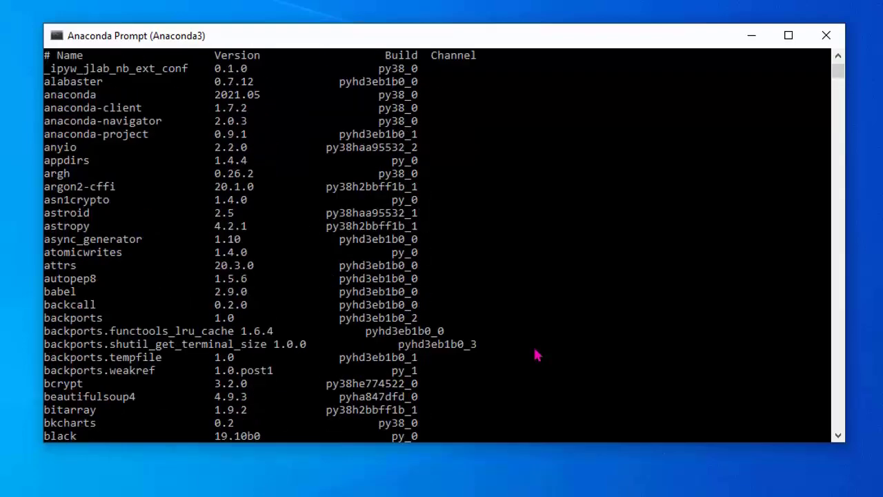
scroll(537, 355, "up", 3)
scroll(538, 355, "down", 20)
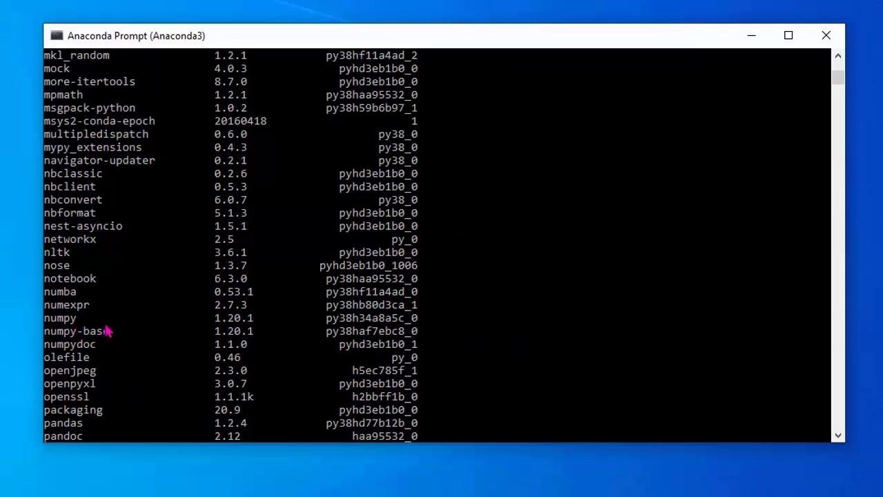
scroll(584, 349, "down", 2)
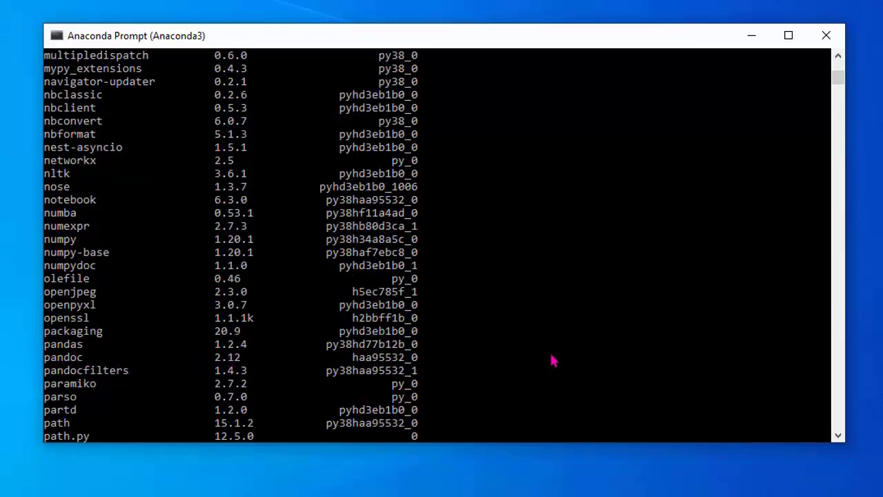
scroll(552, 360, "down", 8)
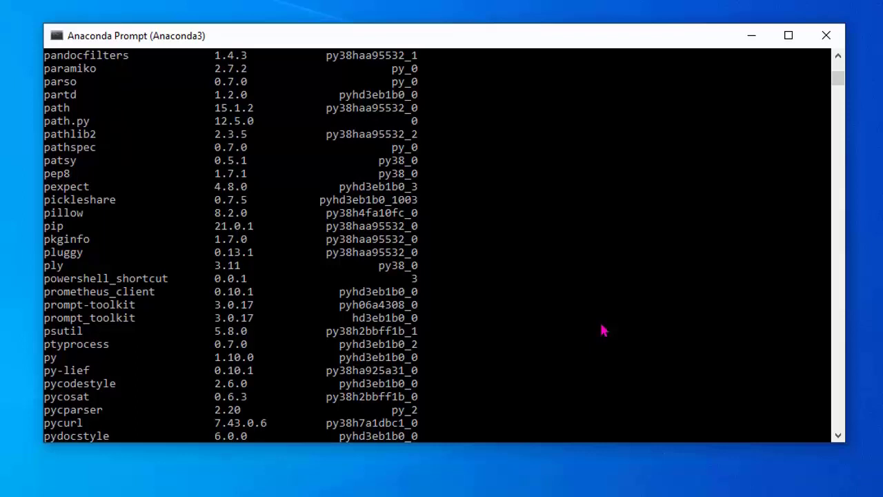
scroll(603, 330, "down", 2)
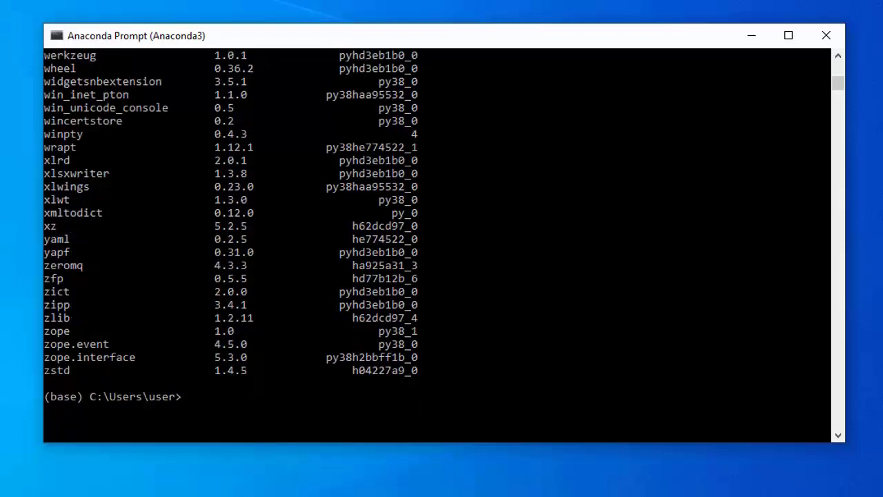
Locate the Python executables with where python and check the Python version with python --version
type("where python")
key("Return")
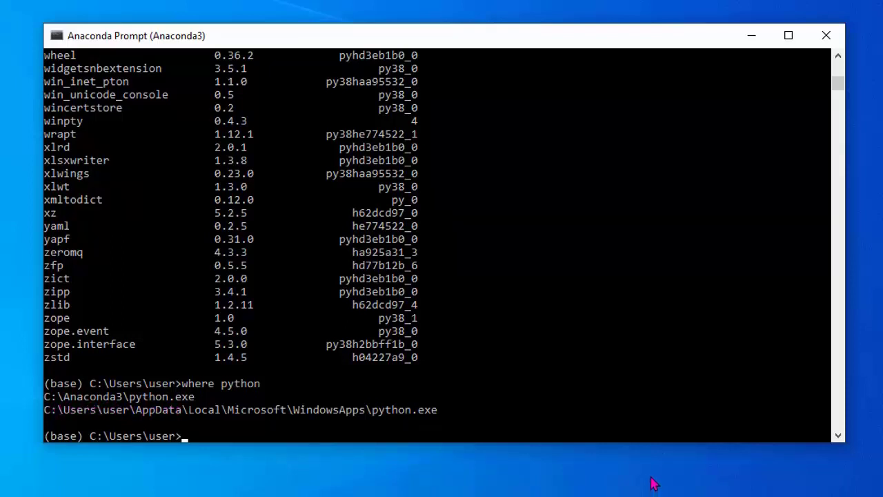
type("python --version")
key("Return")
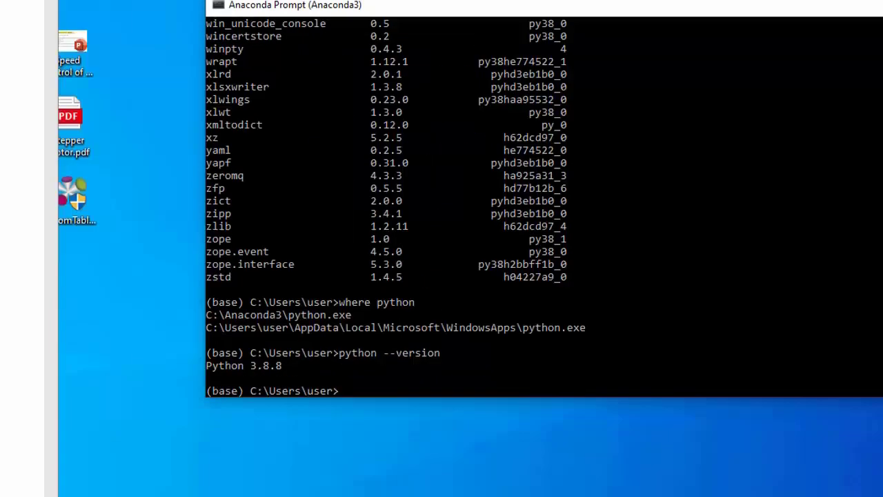
Search Windows for "anaconda navigotor" and open Anaconda Navigator (Anaconda3)
left_click(114, 479)
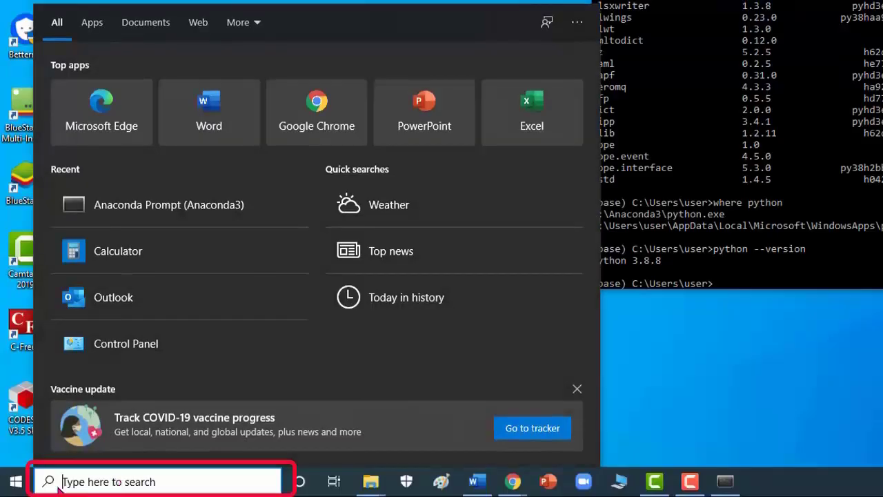
type("anaconda n")
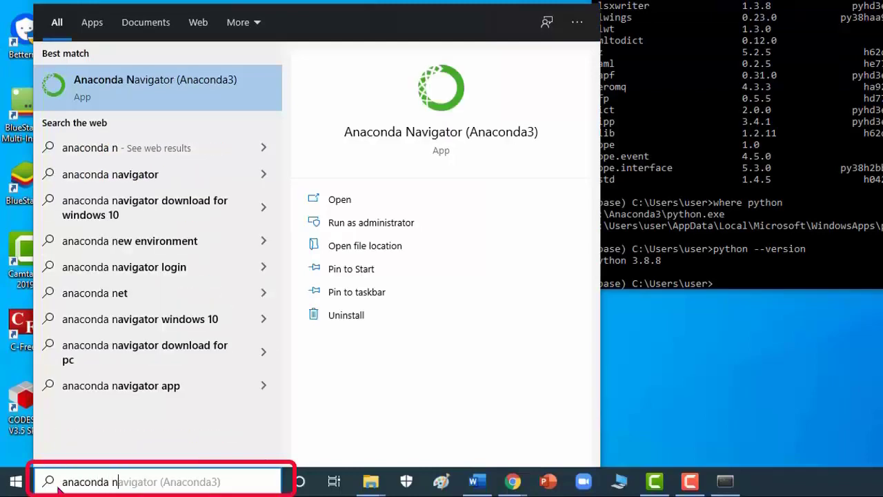
type("avigotor")
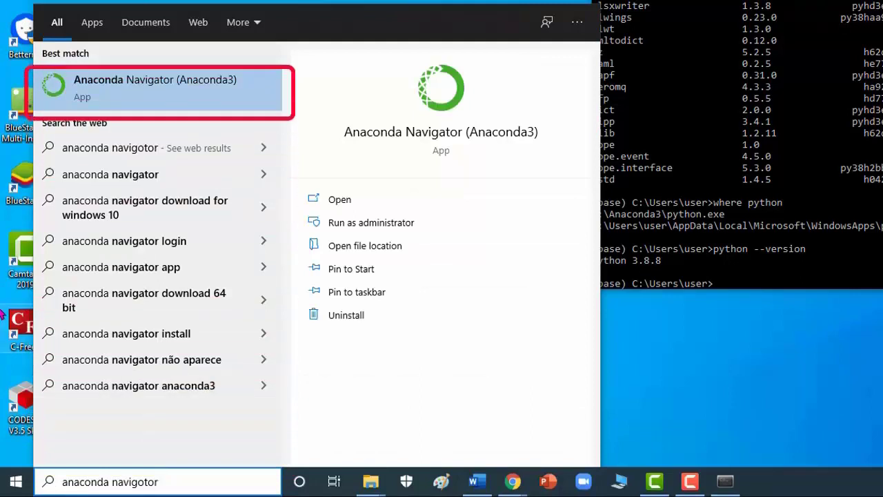
left_click(340, 202)
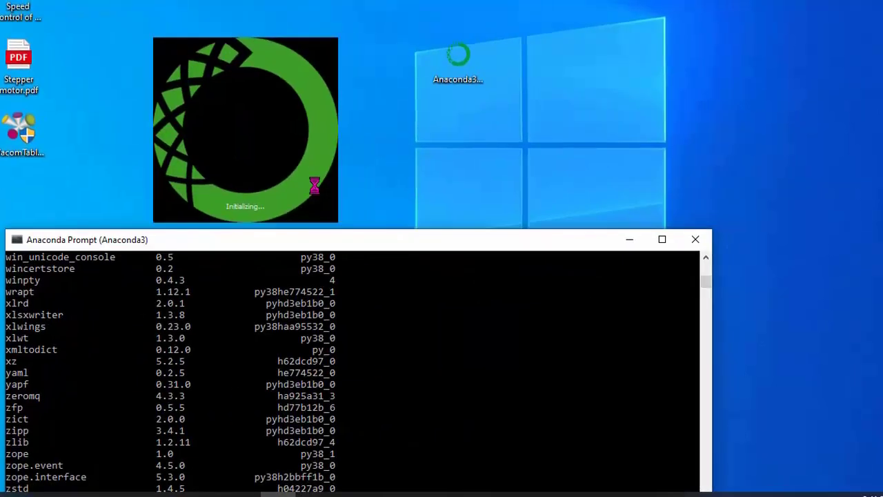